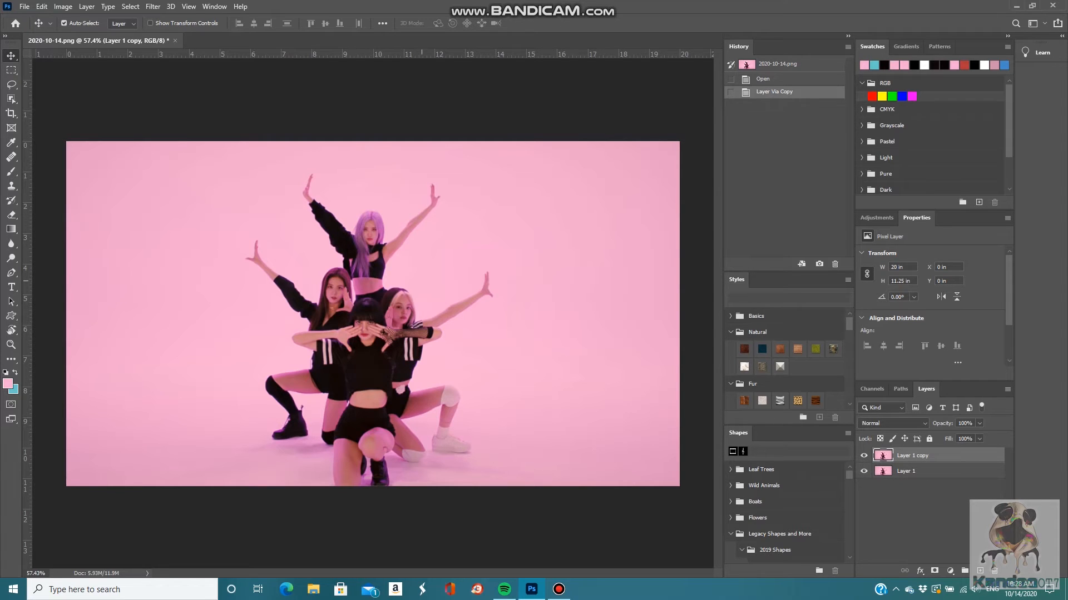
# Remove the standing woman's raised hand and arm and part of her head with the Spot Healing Brush.
pyautogui.press('j')
pyautogui.rightClick(10, 157)
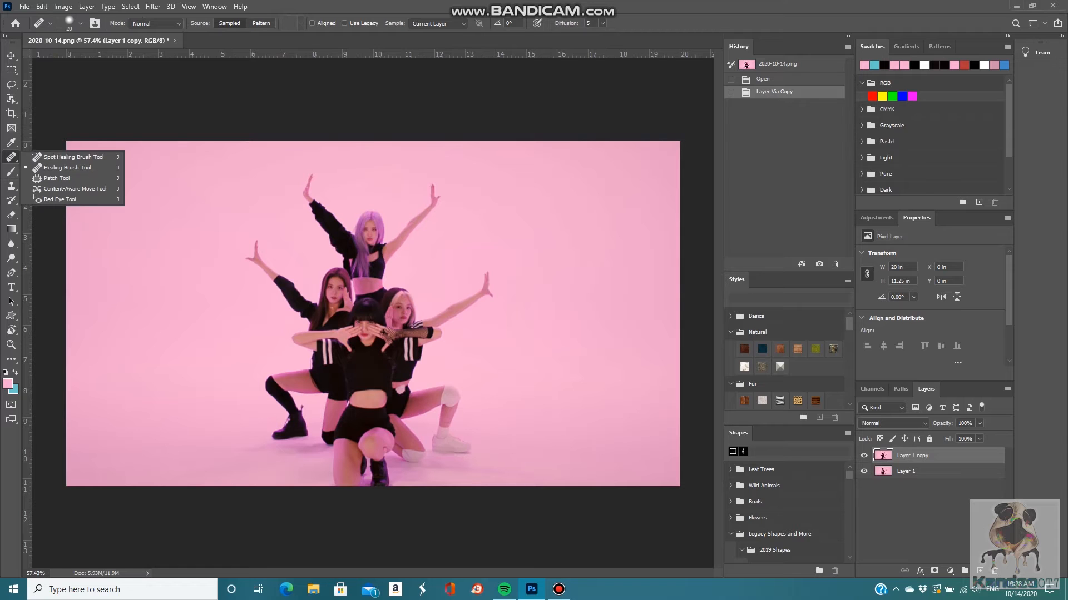
pyautogui.click(72, 157)
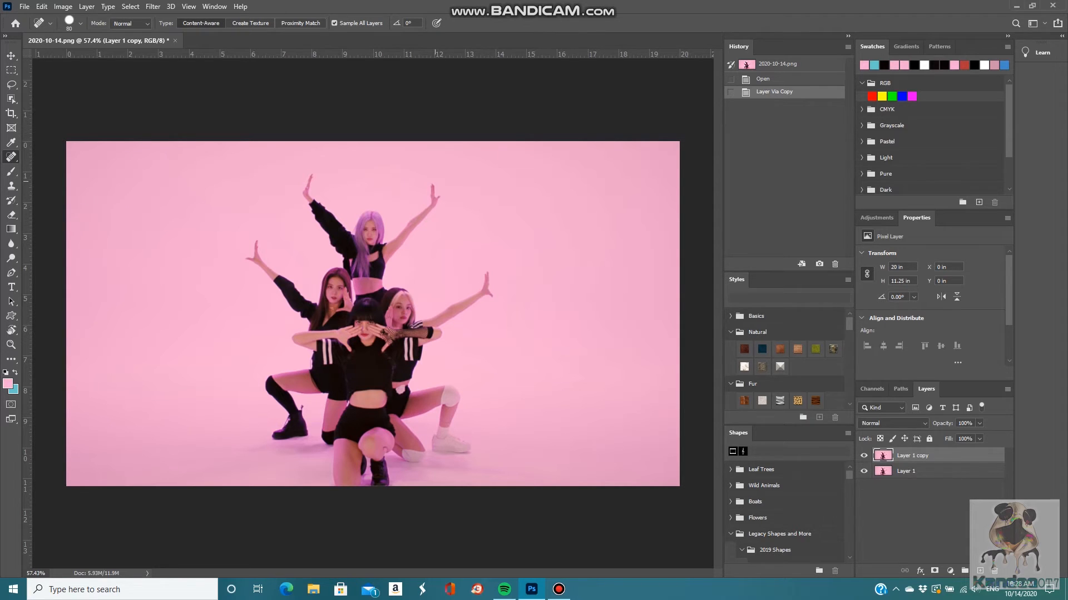
pyautogui.moveTo(433, 179); pyautogui.dragTo(443, 204)
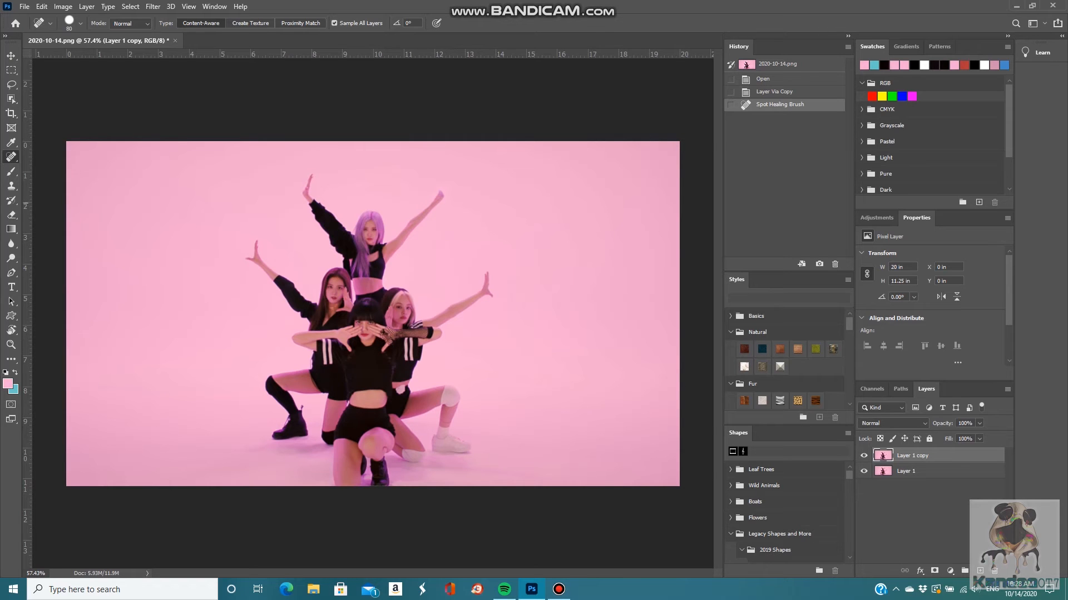
pyautogui.moveTo(401, 238); pyautogui.dragTo(448, 195)
pyautogui.moveTo(409, 238)
pyautogui.mouseDown()
pyautogui.moveTo(370, 221)
pyautogui.moveTo(344, 234)
pyautogui.moveTo(336, 208)
pyautogui.moveTo(303, 187)
pyautogui.mouseUp()
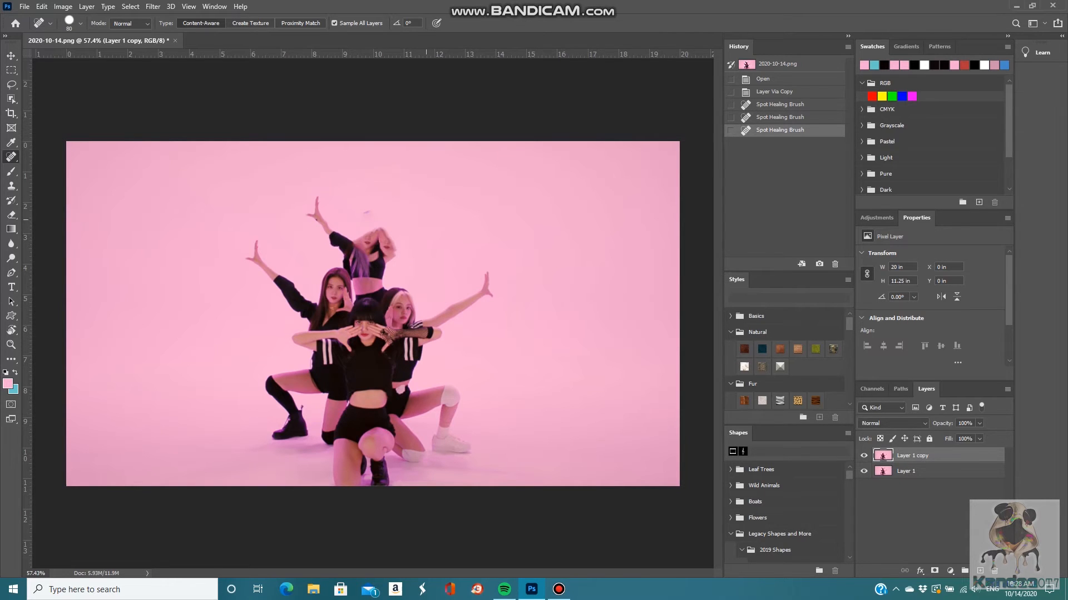
# Try painting over the standing woman's distorted head with the pink Brush.
pyautogui.press('z')
pyautogui.moveTo(353, 241); pyautogui.dragTo(417, 235)
pyautogui.press('b')
pyautogui.click(453, 217)
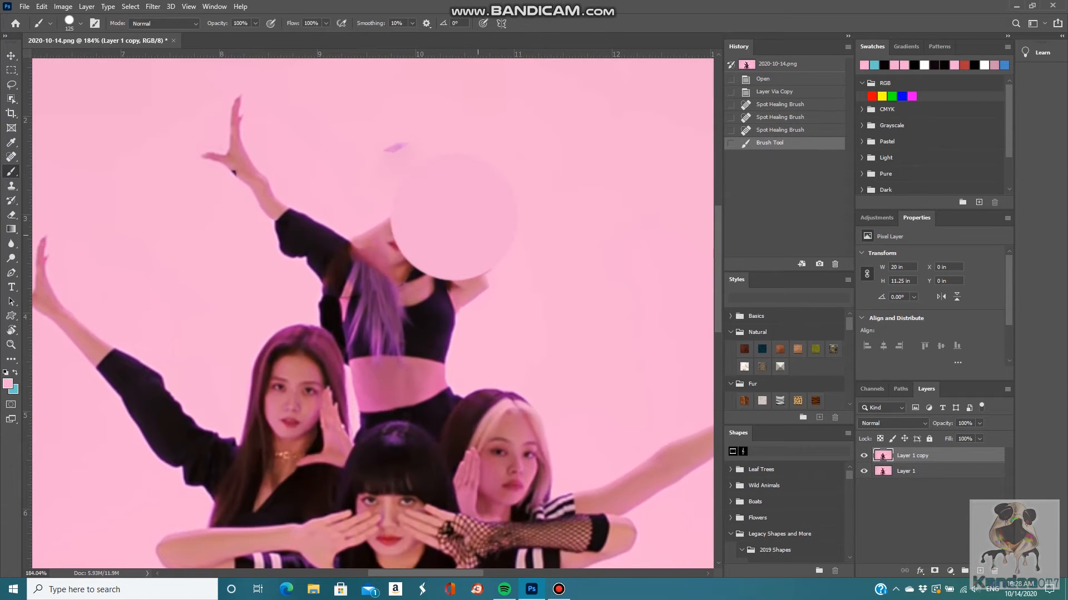
pyautogui.hotkey('ctrl', 'z')
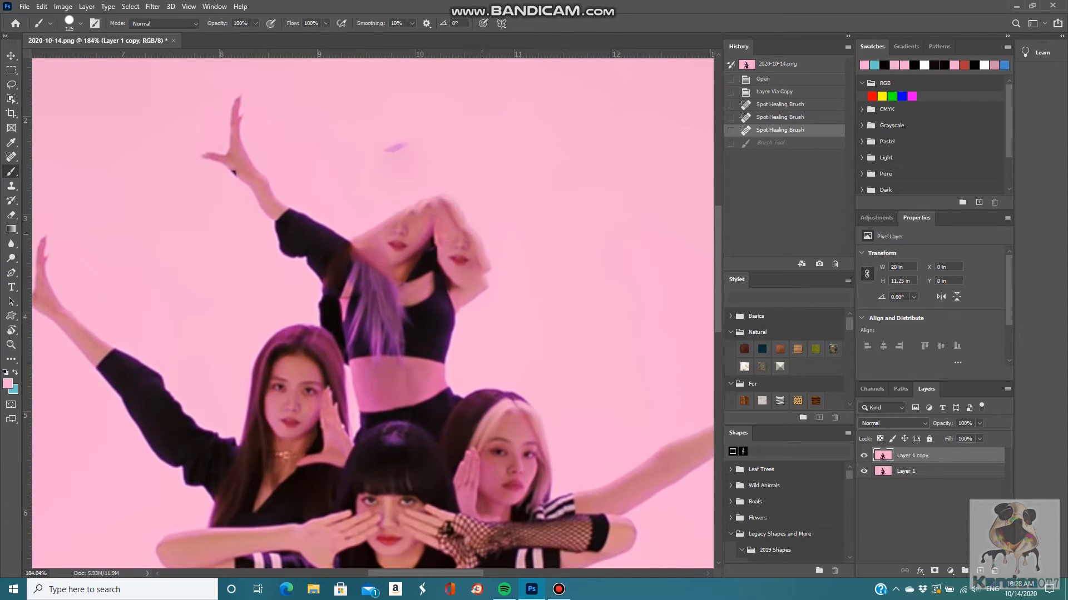
# Spot-heal the stray hair fragment above the standing woman's head and her other raised arm into the pink background.
pyautogui.press('j')
pyautogui.click(397, 148)
pyautogui.moveTo(383, 144); pyautogui.dragTo(464, 152)
pyautogui.moveTo(199, 137)
pyautogui.mouseDown()
pyautogui.moveTo(161, 148)
pyautogui.moveTo(267, 161)
pyautogui.moveTo(300, 219)
pyautogui.moveTo(351, 247)
pyautogui.mouseUp()
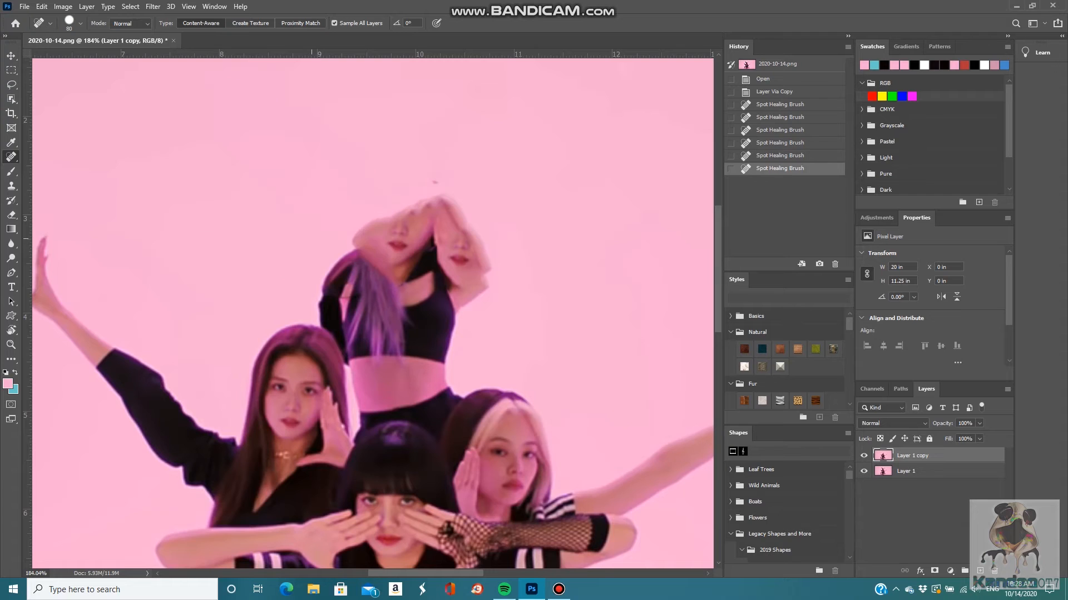
# Heal away the standing woman's distorted head and shoulders with overlapping Spot Healing Brush strokes.
pyautogui.moveTo(414, 206)
pyautogui.mouseDown()
pyautogui.moveTo(475, 214)
pyautogui.moveTo(490, 267)
pyautogui.moveTo(394, 233)
pyautogui.moveTo(445, 220)
pyautogui.moveTo(501, 289)
pyautogui.mouseUp()
pyautogui.moveTo(472, 222)
pyautogui.mouseDown()
pyautogui.moveTo(533, 250)
pyautogui.moveTo(456, 312)
pyautogui.moveTo(461, 322)
pyautogui.mouseUp()
pyautogui.moveTo(524, 245); pyautogui.dragTo(423, 320)
pyautogui.moveTo(325, 260)
pyautogui.mouseDown()
pyautogui.moveTo(367, 256)
pyautogui.moveTo(470, 313)
pyautogui.mouseUp()
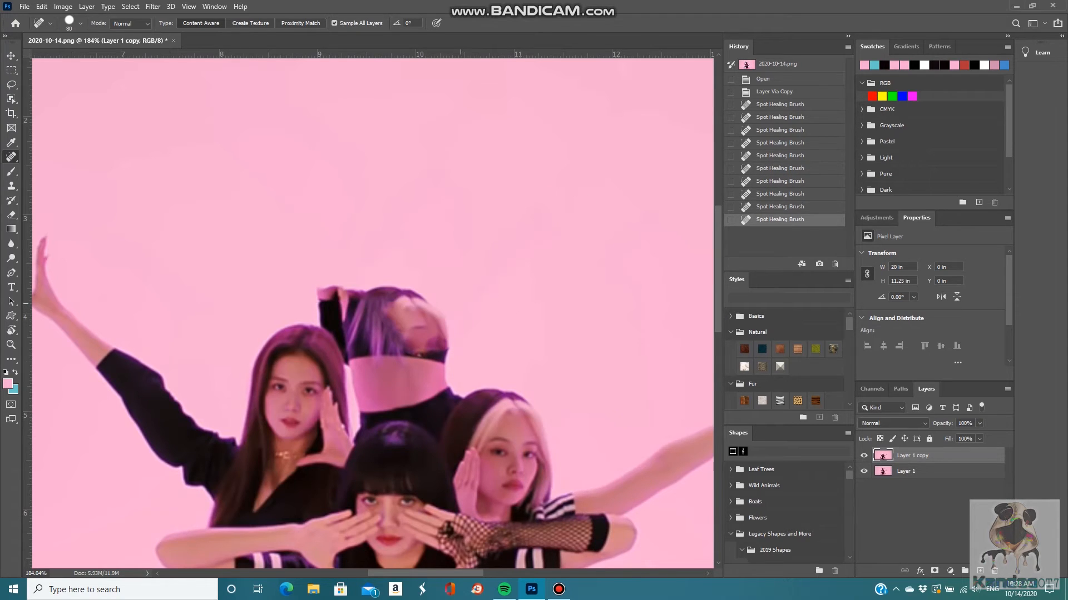
# Reduce the leftover hair and sleeve at the top of the standing woman's torso with Spot Healing Brush strokes.
pyautogui.rightClick(12, 157)
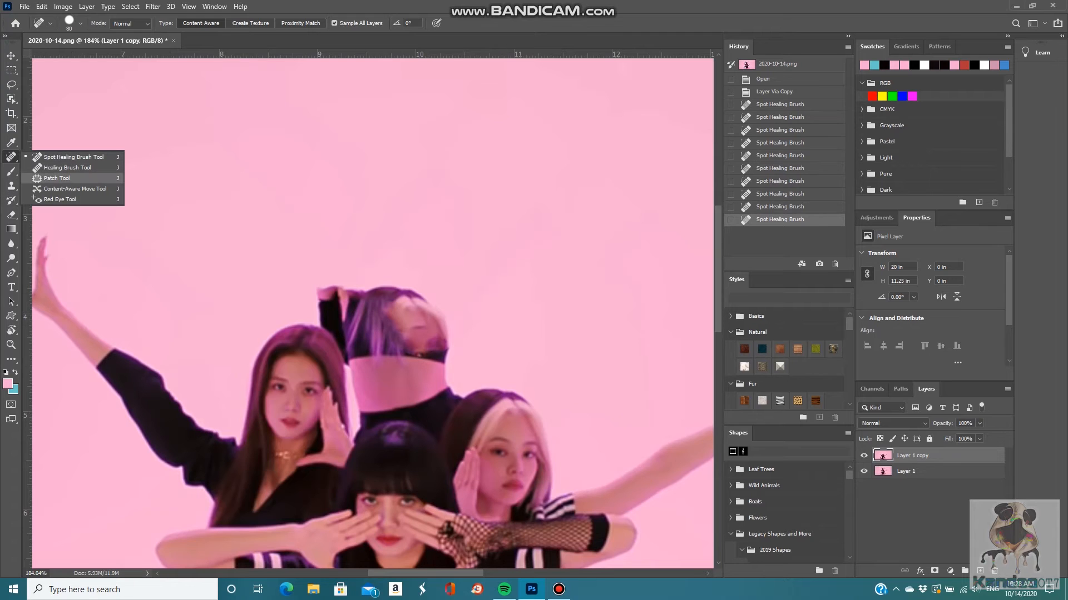
pyautogui.click(61, 179)
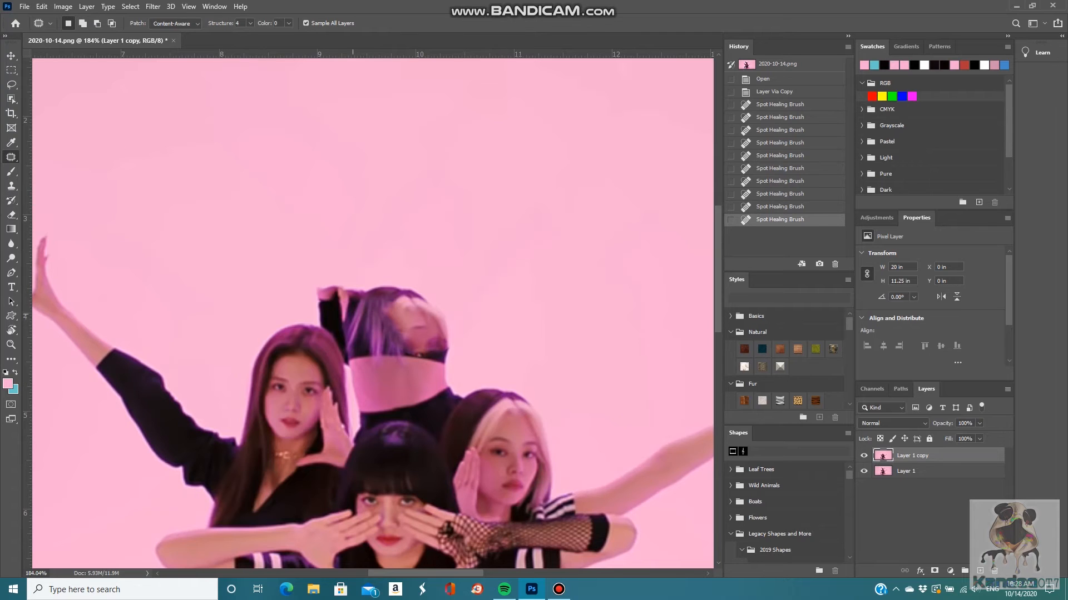
pyautogui.rightClick(12, 157)
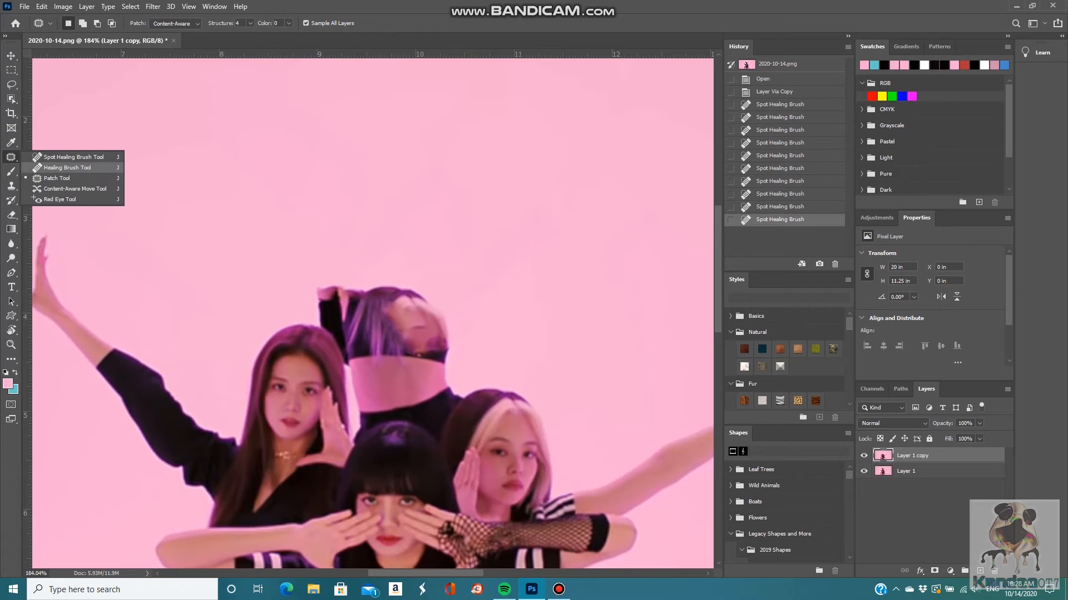
pyautogui.click(61, 157)
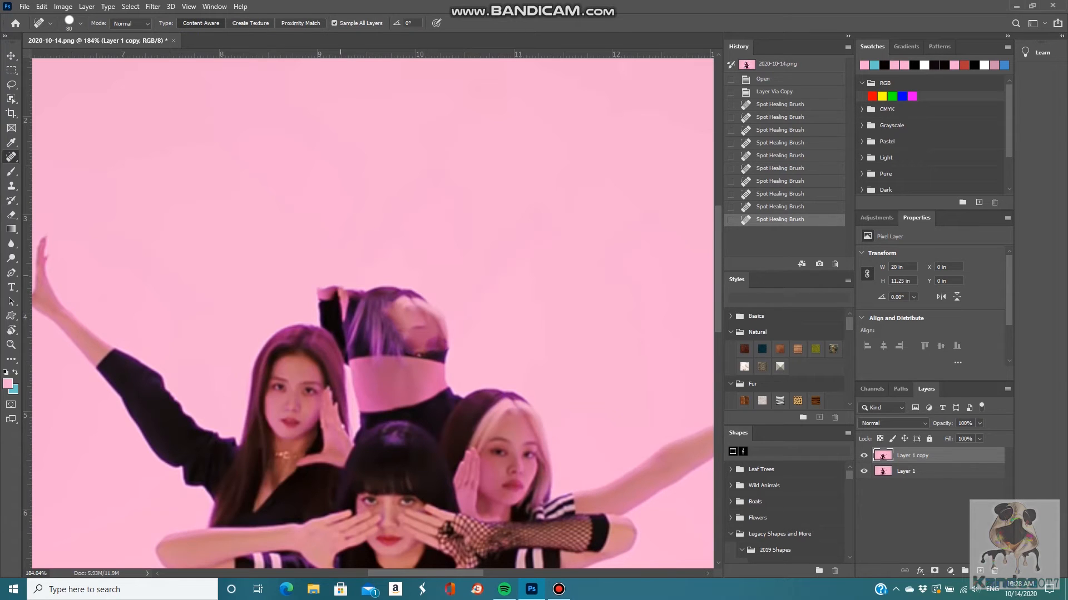
pyautogui.moveTo(318, 281)
pyautogui.mouseDown()
pyautogui.moveTo(337, 311)
pyautogui.moveTo(331, 291)
pyautogui.moveTo(420, 300)
pyautogui.moveTo(453, 318)
pyautogui.mouseUp()
pyautogui.moveTo(331, 309)
pyautogui.mouseDown()
pyautogui.moveTo(363, 384)
pyautogui.moveTo(349, 342)
pyautogui.moveTo(311, 298)
pyautogui.mouseUp()
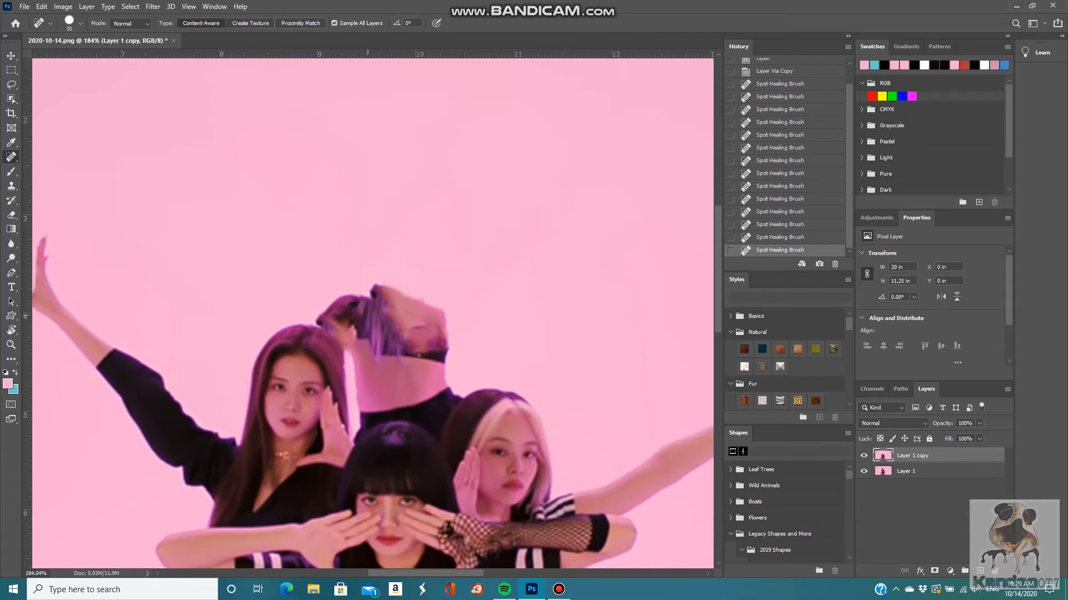
# Outline the remaining torso with the Patch tool and replace it with clean pink background from above.
pyautogui.hotkey('shift', 'j')
pyautogui.hotkey('shift', 'j')
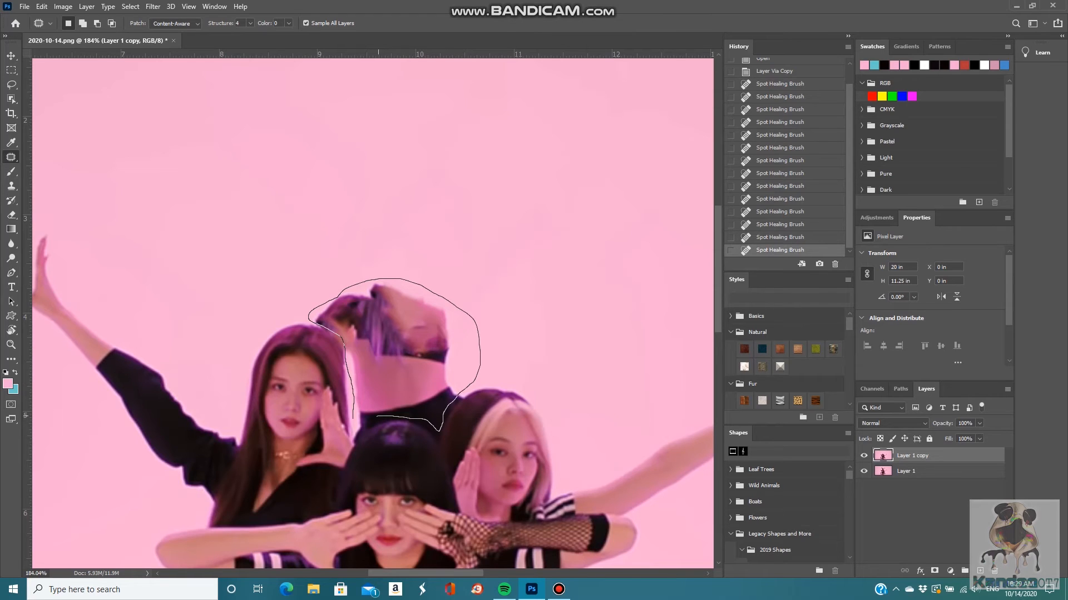
pyautogui.moveTo(354, 416); pyautogui.dragTo(353, 418)
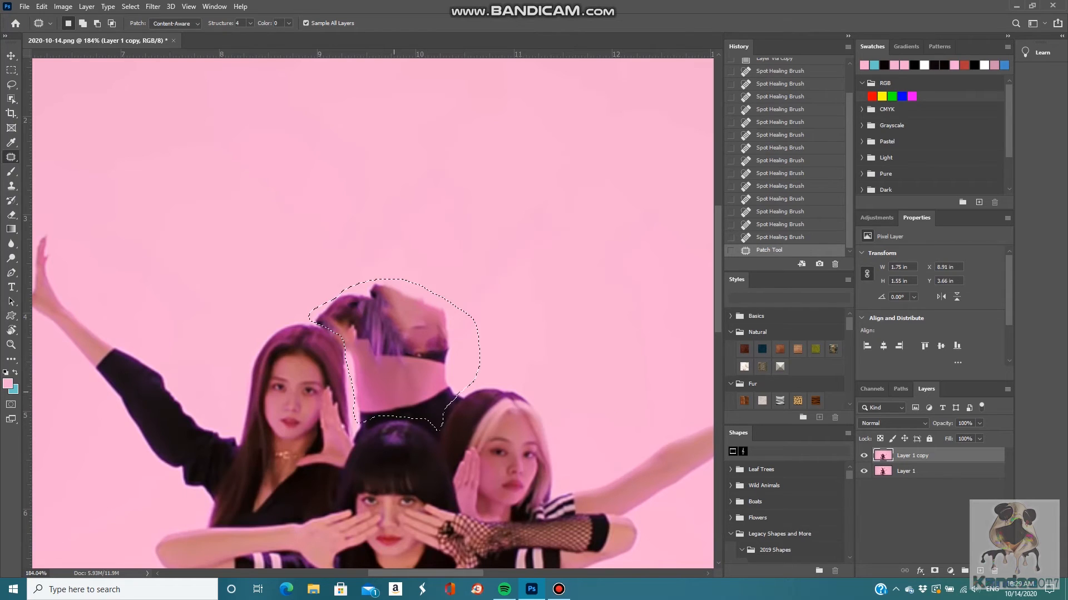
pyautogui.moveTo(389, 368); pyautogui.dragTo(513, 233)
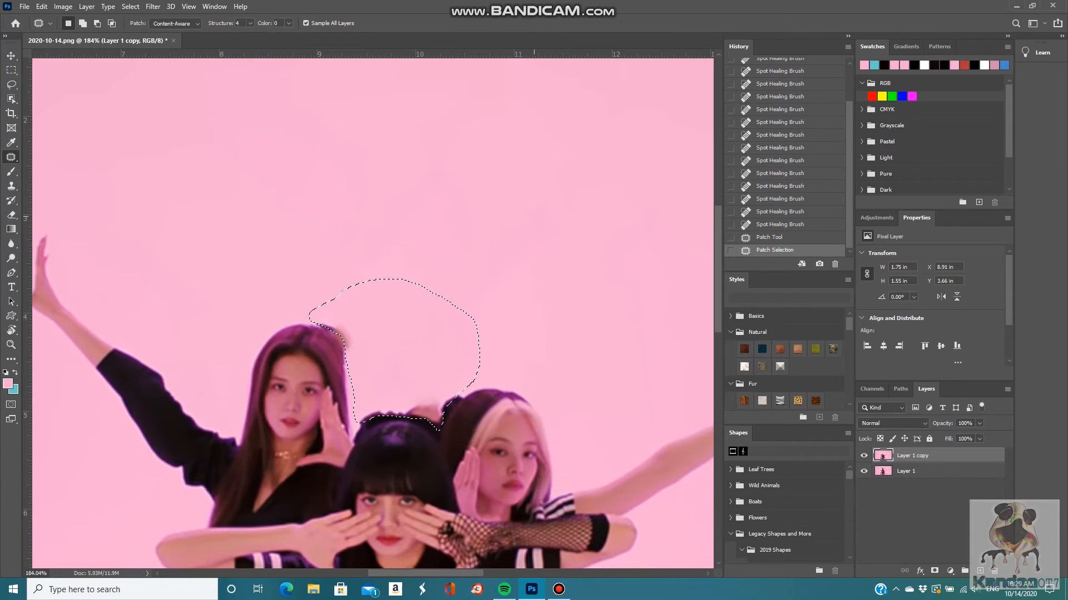
# Deselect the patched area and spot-heal the background above the three women's heads.
pyautogui.rightClick(11, 157)
pyautogui.click(56, 157)
pyautogui.hotkey('ctrl', 'd')
pyautogui.moveTo(342, 309); pyautogui.dragTo(434, 309)
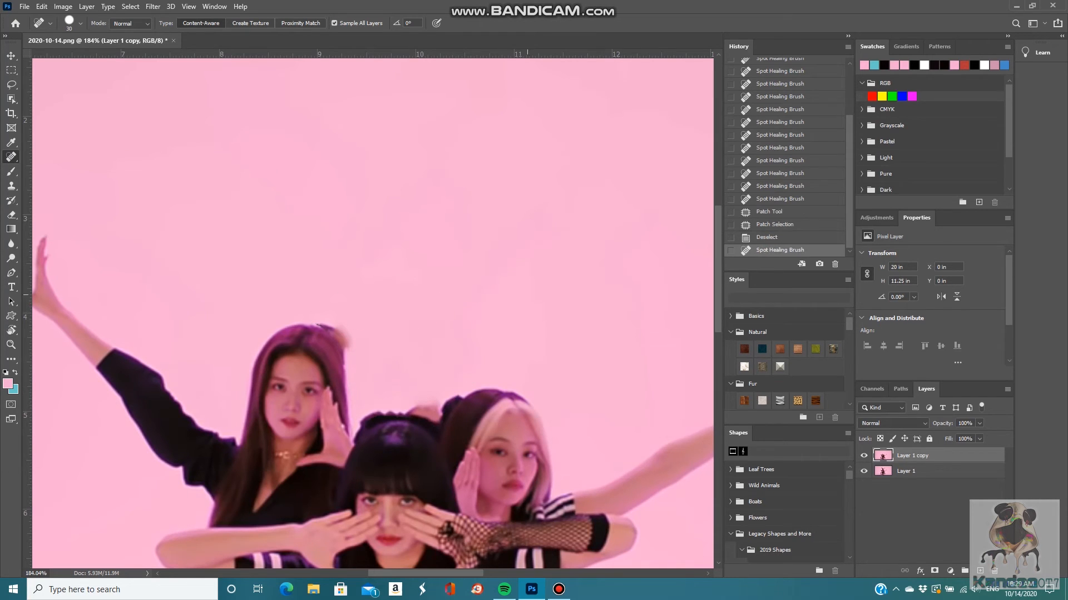
# Try painting over the skin-coloured residue beside the long-haired woman's head with a smaller Brush.
pyautogui.press('z')
pyautogui.moveTo(329, 363); pyautogui.dragTo(382, 362)
pyautogui.press('b')
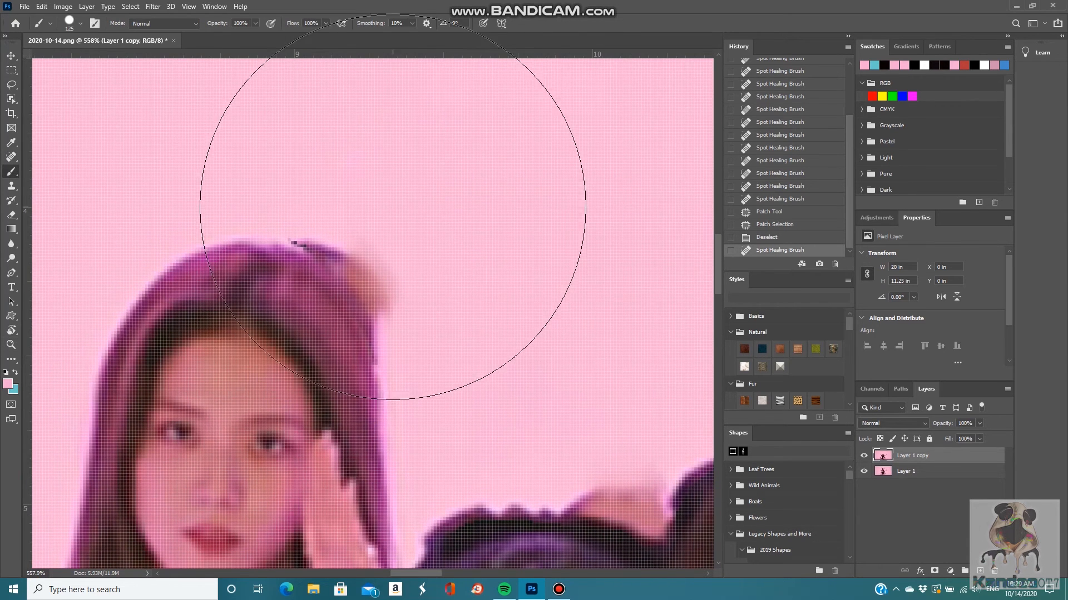
pyautogui.press('[')
pyautogui.press('[')
pyautogui.press('[')
pyautogui.press('[')
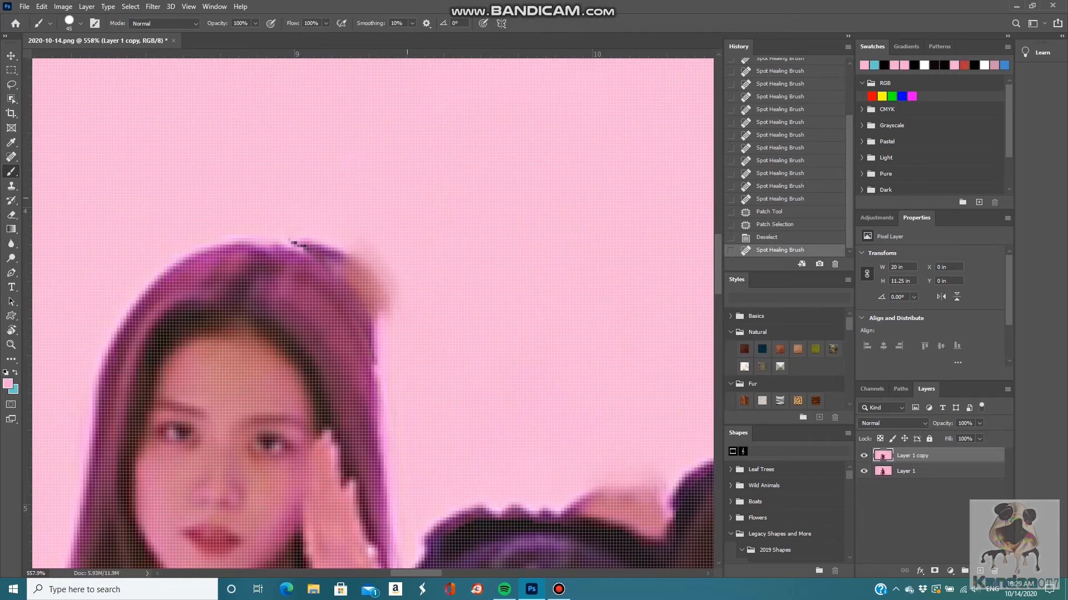
pyautogui.moveTo(386, 227); pyautogui.dragTo(450, 301)
pyautogui.hotkey('ctrl', 'z')
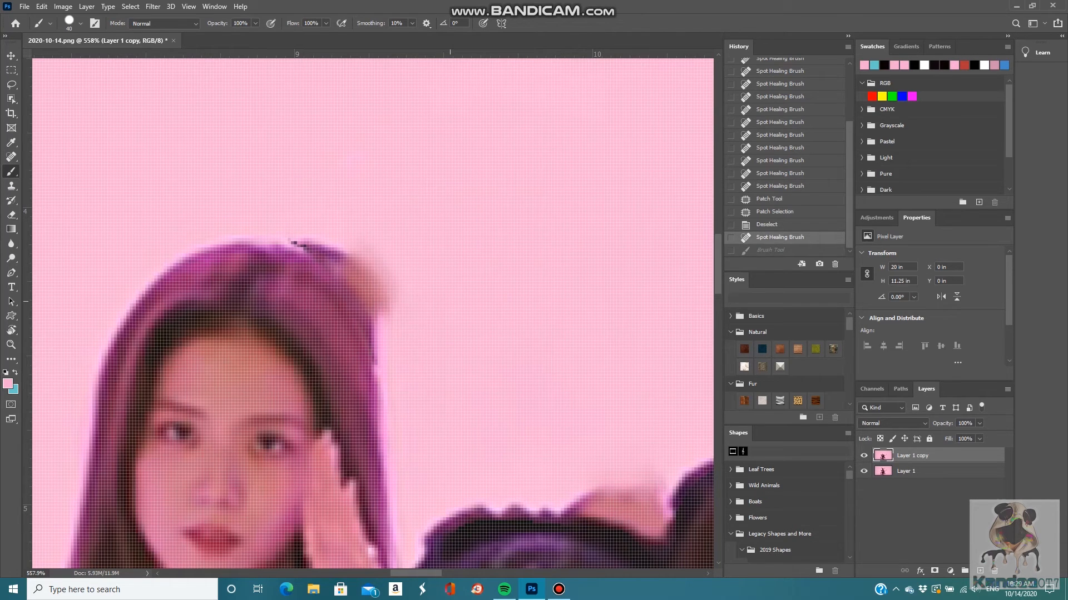
# Try removing the residue beside the long-haired woman's head with the Spot Healing Brush.
pyautogui.press('j')
pyautogui.moveTo(332, 213)
pyautogui.mouseDown()
pyautogui.moveTo(372, 235)
pyautogui.moveTo(435, 312)
pyautogui.mouseUp()
pyautogui.hotkey('ctrl', 'z')
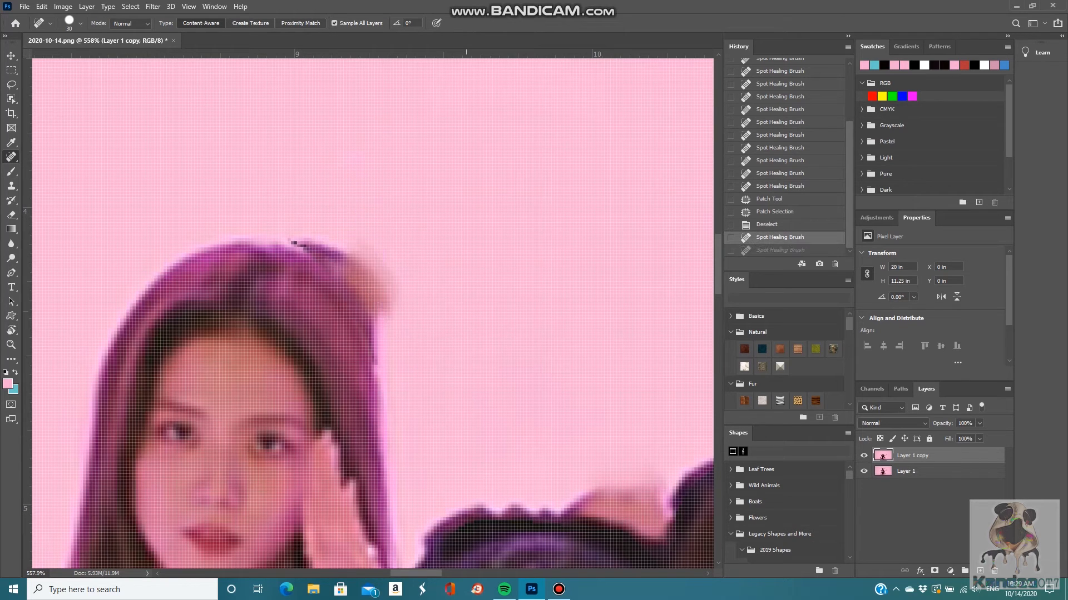
pyautogui.rightClick(11, 157)
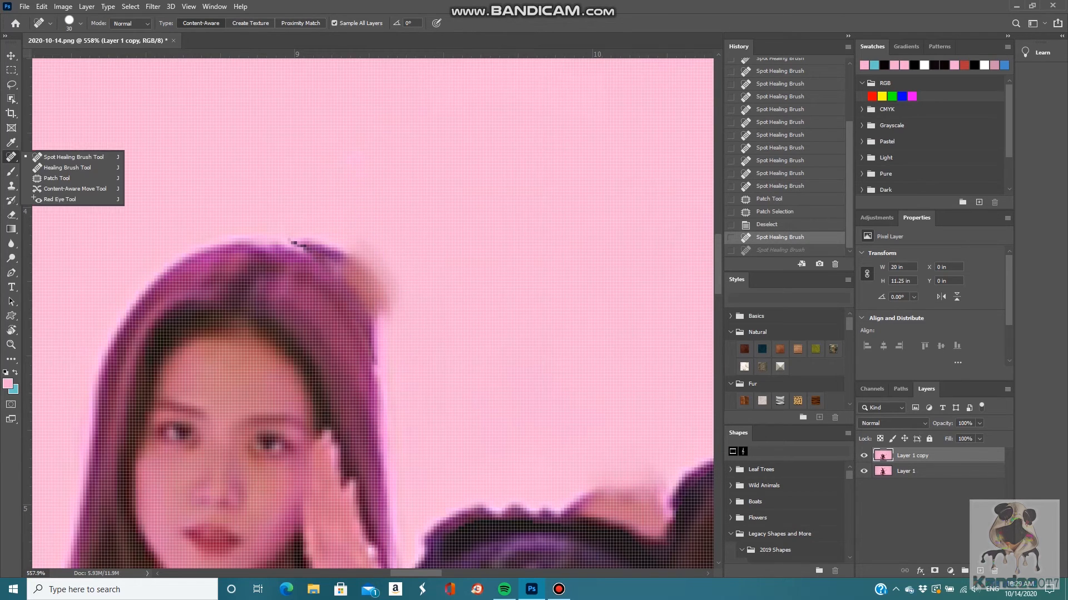
pyautogui.click(72, 157)
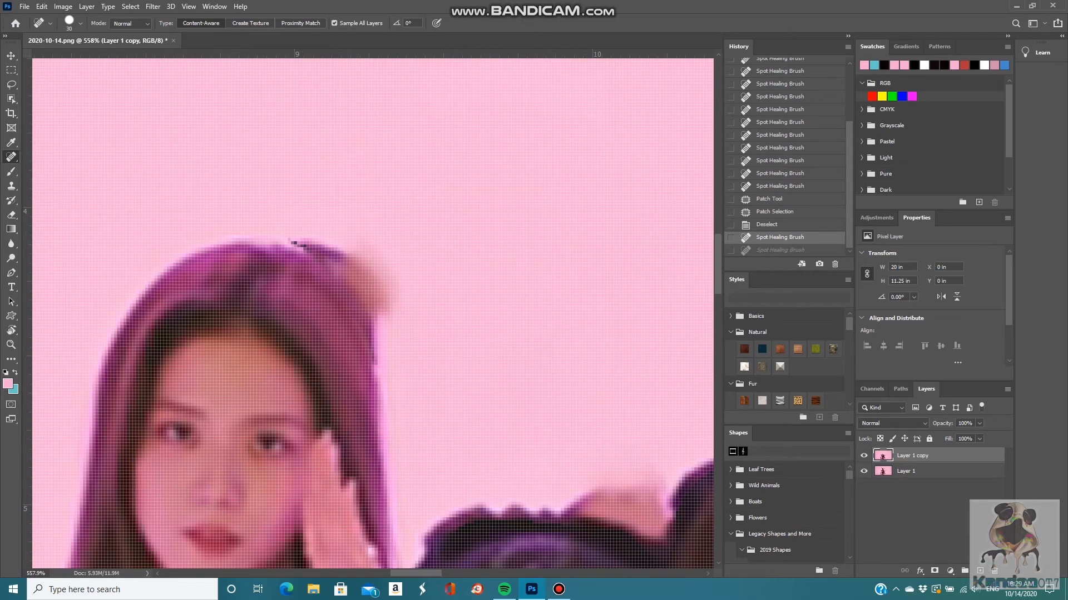
# Clone Stamp pink background over the residue beside the long-haired woman's head and above the middle woman's hair.
pyautogui.press('s')
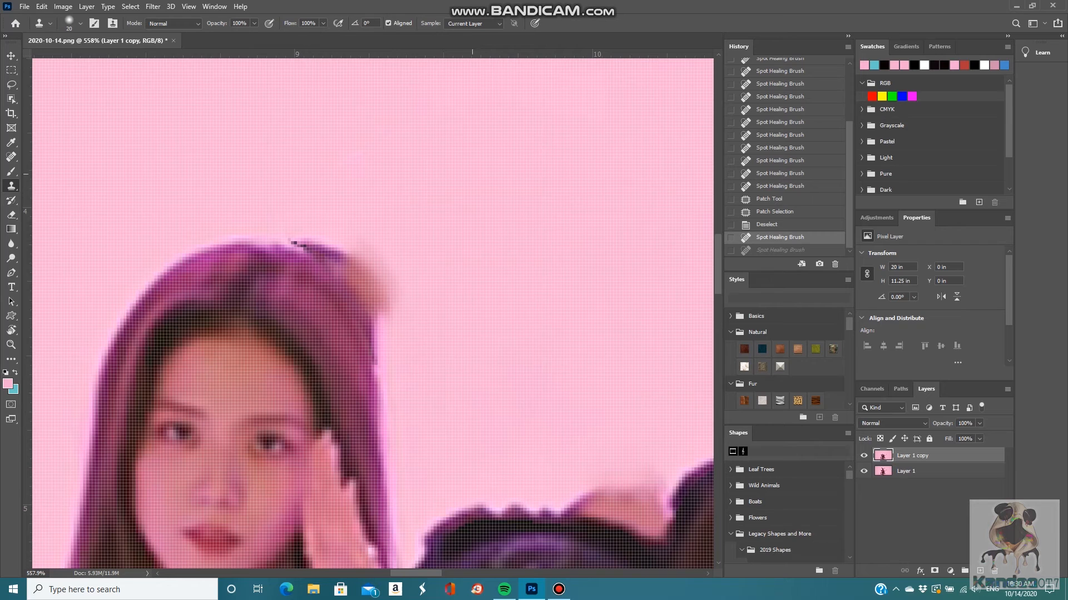
pyautogui.moveTo(306, 248)
pyautogui.mouseDown()
pyautogui.moveTo(357, 281)
pyautogui.moveTo(383, 319)
pyautogui.moveTo(323, 236)
pyautogui.moveTo(380, 283)
pyautogui.moveTo(405, 328)
pyautogui.moveTo(329, 270)
pyautogui.moveTo(262, 240)
pyautogui.mouseUp()
pyautogui.scroll(-5, 454, 302)
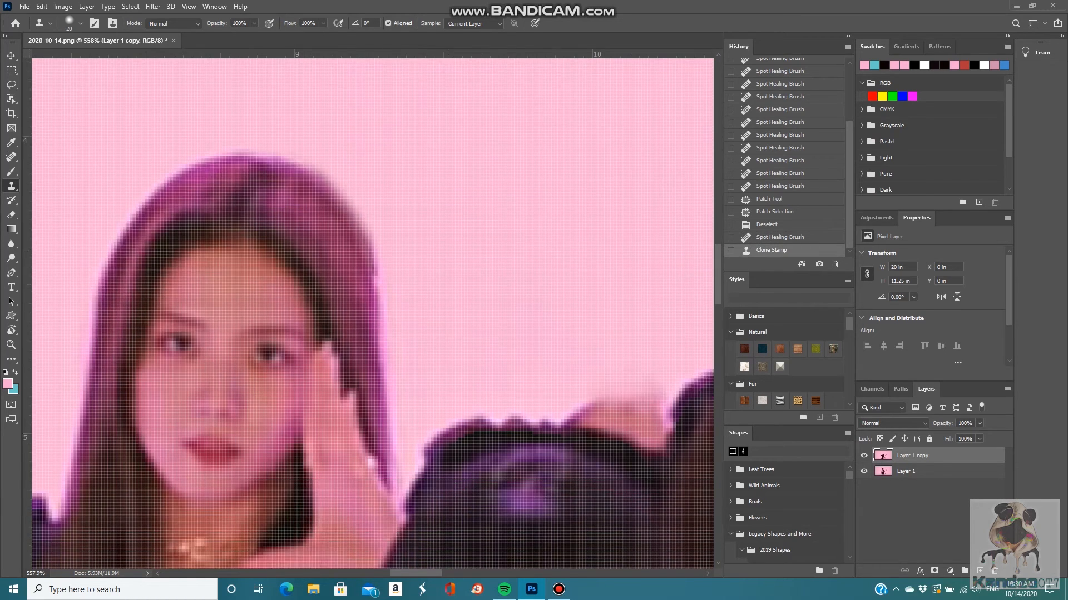
pyautogui.scroll(-2, 454, 302)
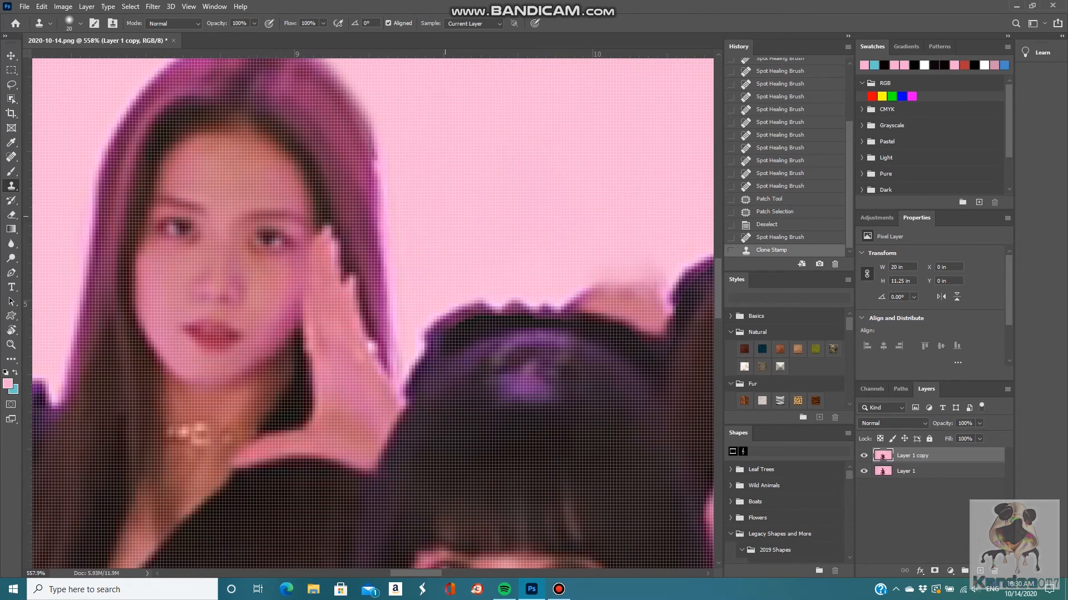
pyautogui.moveTo(419, 307)
pyautogui.mouseDown()
pyautogui.moveTo(459, 288)
pyautogui.moveTo(595, 287)
pyautogui.moveTo(619, 275)
pyautogui.moveTo(582, 282)
pyautogui.mouseUp()
pyautogui.moveTo(489, 311)
pyautogui.mouseDown()
pyautogui.moveTo(398, 361)
pyautogui.moveTo(498, 323)
pyautogui.moveTo(636, 315)
pyautogui.mouseUp()
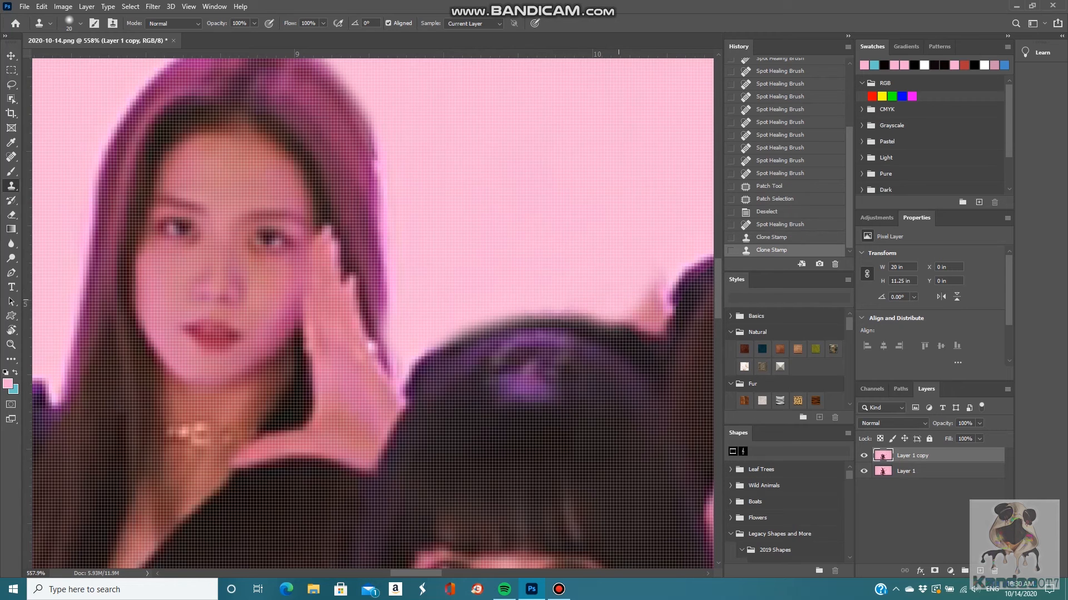
# Smooth the top and outer edge of the middle woman's hair by cloning pink background along it.
pyautogui.press('z')
pyautogui.moveTo(469, 289); pyautogui.dragTo(489, 288)
pyautogui.scroll(-4, 489, 288)
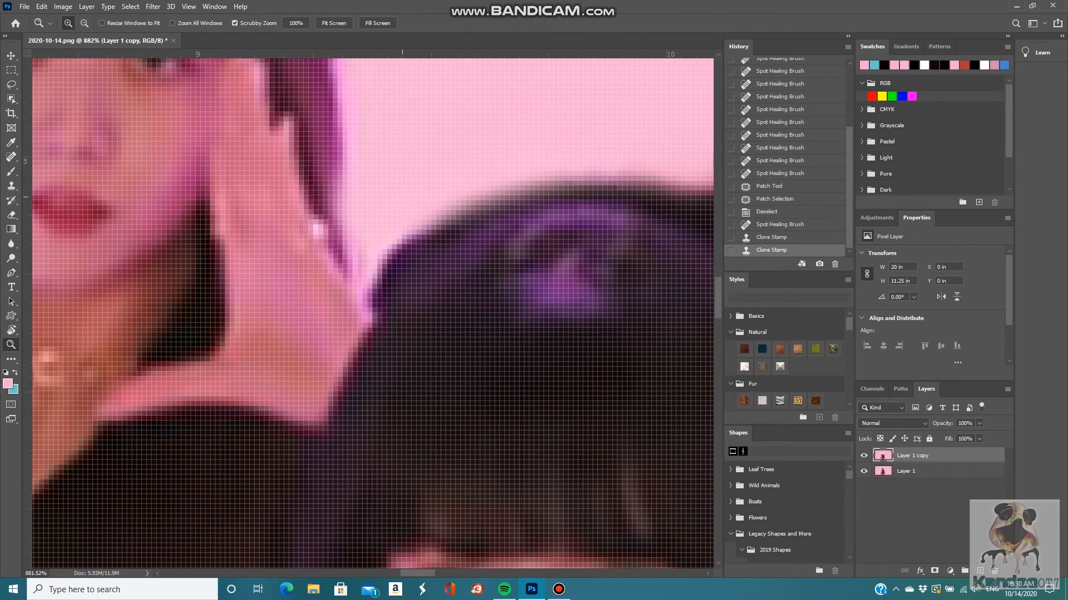
pyautogui.press('s')
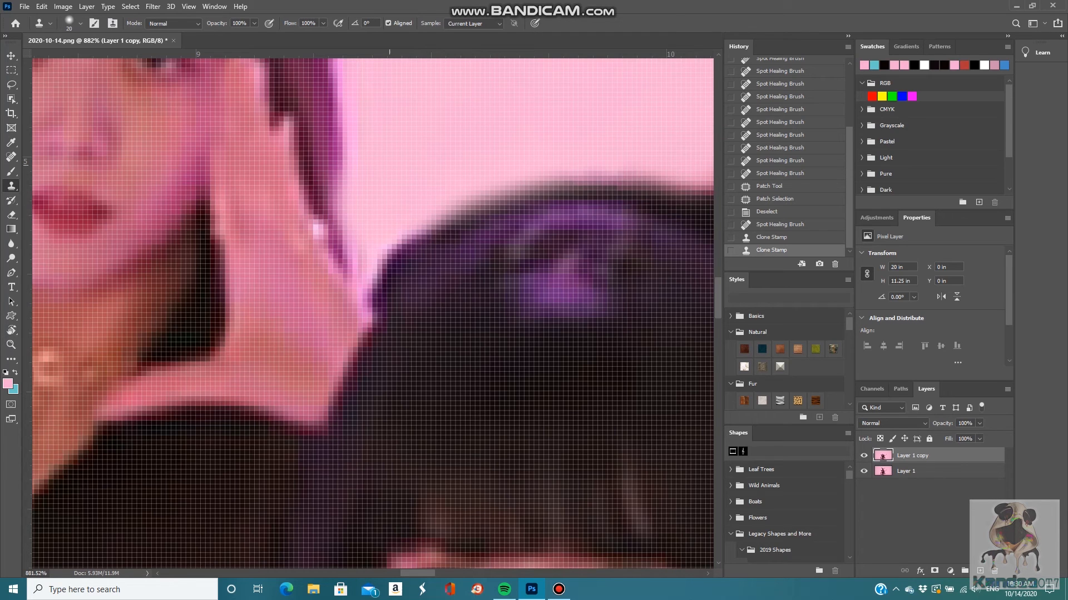
pyautogui.moveTo(371, 283)
pyautogui.mouseDown()
pyautogui.moveTo(386, 260)
pyautogui.moveTo(496, 191)
pyautogui.moveTo(617, 177)
pyautogui.mouseUp()
pyautogui.moveTo(395, 255)
pyautogui.mouseDown()
pyautogui.moveTo(379, 276)
pyautogui.moveTo(463, 207)
pyautogui.moveTo(500, 210)
pyautogui.mouseUp()
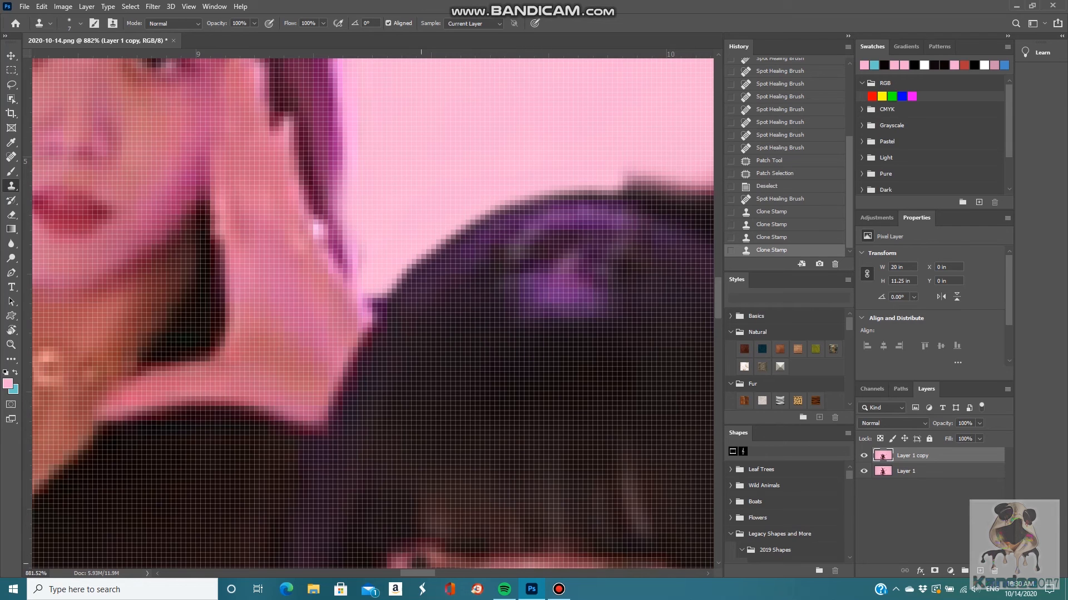
# Clone out the skin-coloured residue between the middle and blonde women's heads and smooth the blonde woman's dark hair edge.
pyautogui.moveTo(418, 574); pyautogui.dragTo(433, 573)
pyautogui.moveTo(351, 182)
pyautogui.mouseDown()
pyautogui.moveTo(469, 228)
pyautogui.moveTo(495, 174)
pyautogui.mouseUp()
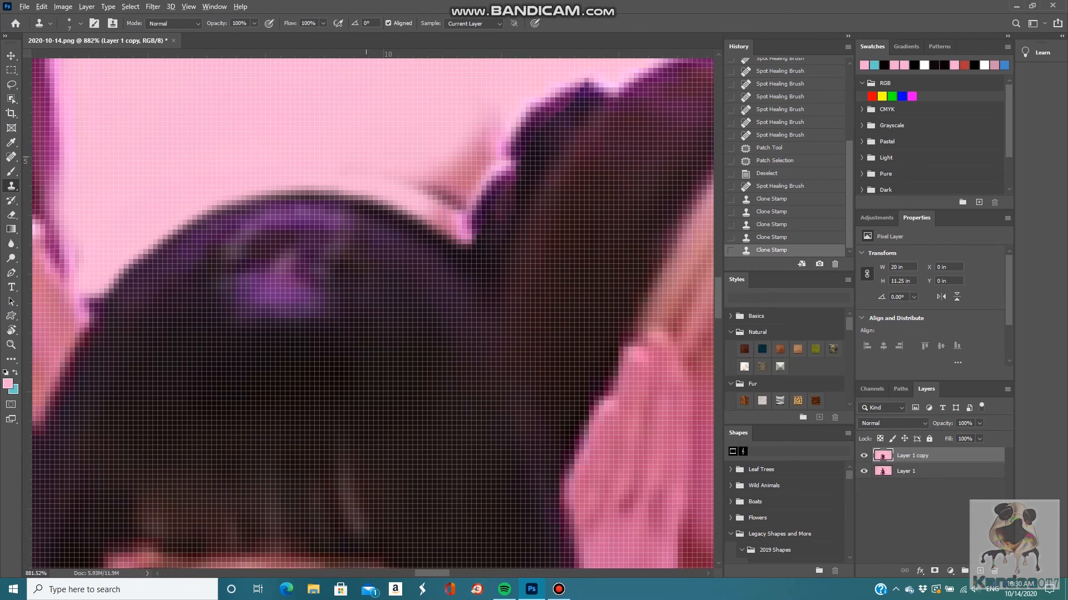
pyautogui.moveTo(424, 184)
pyautogui.mouseDown()
pyautogui.moveTo(437, 182)
pyautogui.moveTo(412, 185)
pyautogui.moveTo(452, 209)
pyautogui.moveTo(443, 88)
pyautogui.moveTo(400, 114)
pyautogui.moveTo(439, 149)
pyautogui.moveTo(476, 98)
pyautogui.moveTo(527, 60)
pyautogui.moveTo(429, 161)
pyautogui.moveTo(415, 193)
pyautogui.moveTo(503, 86)
pyautogui.moveTo(433, 205)
pyautogui.moveTo(493, 94)
pyautogui.mouseUp()
pyautogui.moveTo(485, 211)
pyautogui.mouseDown()
pyautogui.moveTo(475, 214)
pyautogui.moveTo(490, 218)
pyautogui.moveTo(322, 173)
pyautogui.mouseUp()
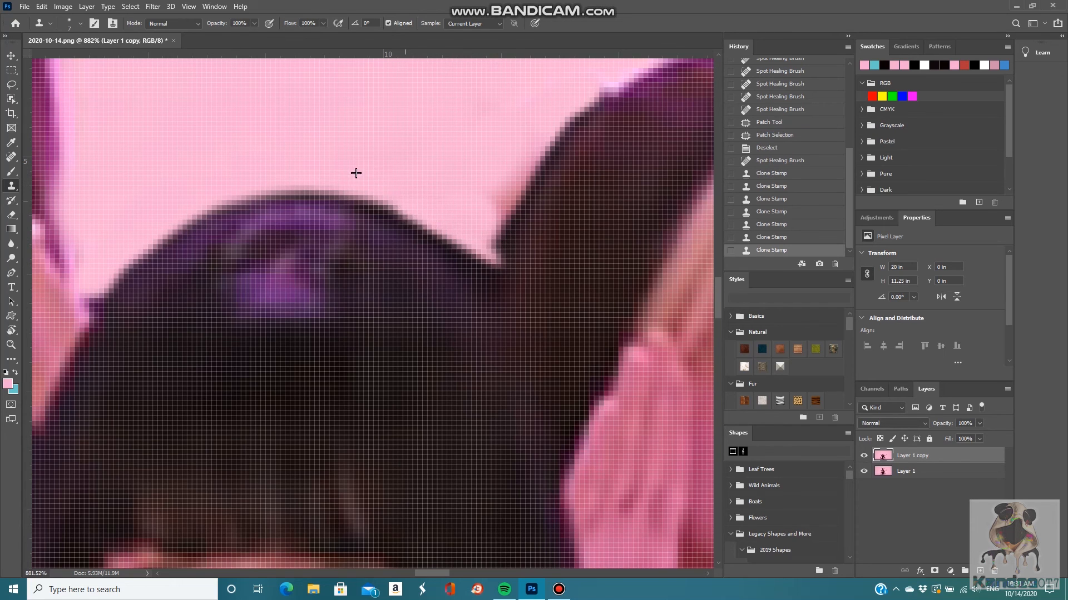
pyautogui.moveTo(429, 222)
pyautogui.mouseDown()
pyautogui.moveTo(443, 231)
pyautogui.moveTo(468, 172)
pyautogui.moveTo(528, 90)
pyautogui.mouseUp()
pyautogui.moveTo(576, 120); pyautogui.dragTo(614, 90)
pyautogui.moveTo(538, 142)
pyautogui.mouseDown()
pyautogui.moveTo(518, 169)
pyautogui.moveTo(498, 154)
pyautogui.mouseUp()
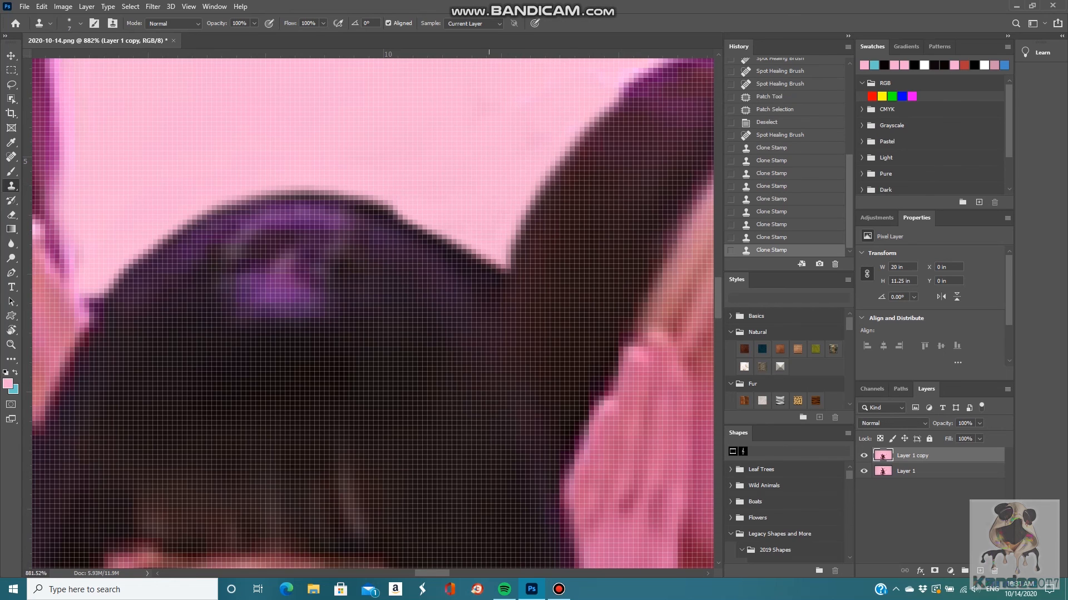
# Refine the middle woman's hair outline with final Clone Stamp strokes and check the whole image.
pyautogui.moveTo(450, 240)
pyautogui.mouseDown()
pyautogui.moveTo(356, 183)
pyautogui.moveTo(291, 162)
pyautogui.moveTo(199, 163)
pyautogui.moveTo(124, 184)
pyautogui.moveTo(81, 217)
pyautogui.mouseUp()
pyautogui.moveTo(495, 272); pyautogui.dragTo(415, 222)
pyautogui.moveTo(498, 280)
pyautogui.mouseDown()
pyautogui.moveTo(436, 240)
pyautogui.moveTo(362, 217)
pyautogui.moveTo(274, 210)
pyautogui.moveTo(186, 233)
pyautogui.moveTo(99, 295)
pyautogui.mouseUp()
pyautogui.press('z')
pyautogui.hotkey('ctrl', '0')
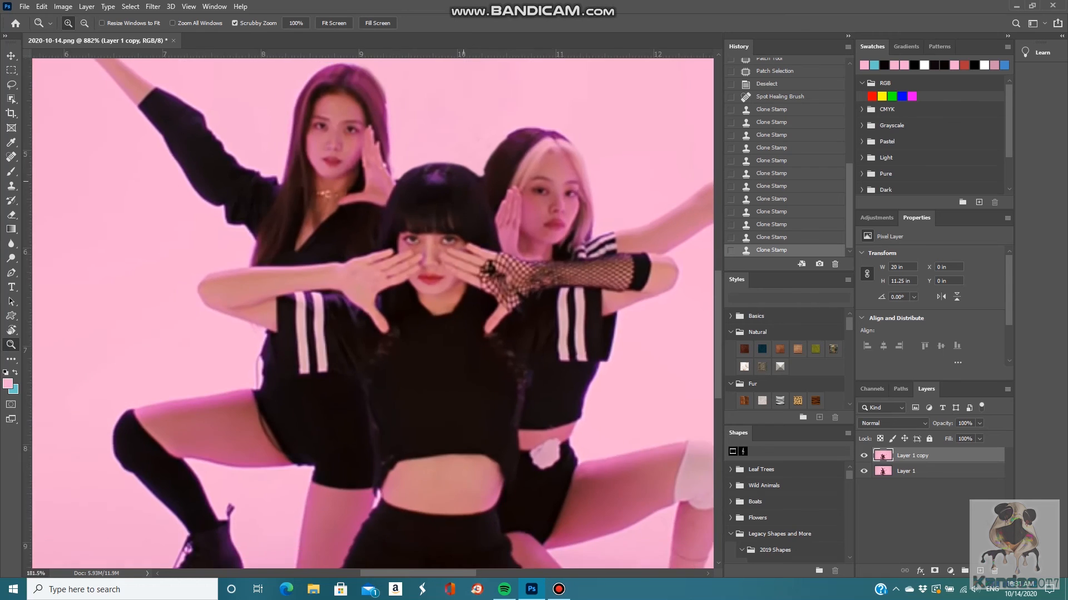
pyautogui.moveTo(515, 151)
pyautogui.mouseDown()
pyautogui.moveTo(467, 154)
pyautogui.moveTo(519, 160)
pyautogui.mouseUp()
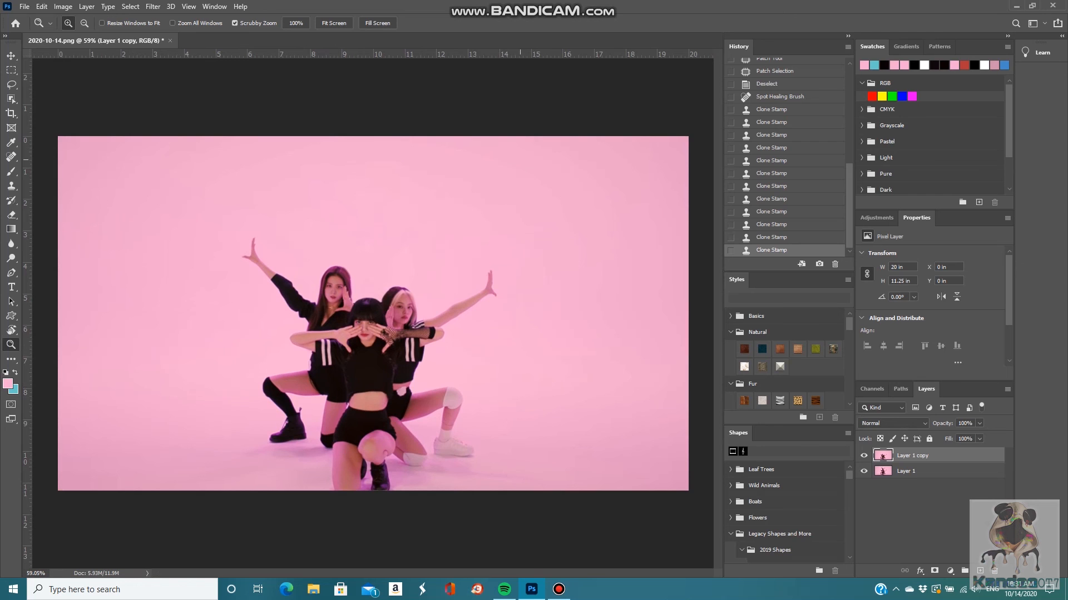
# Export the retouched image with Export As at 1x scale and 1920 x 1080 px, choosing the file format.
pyautogui.press('v')
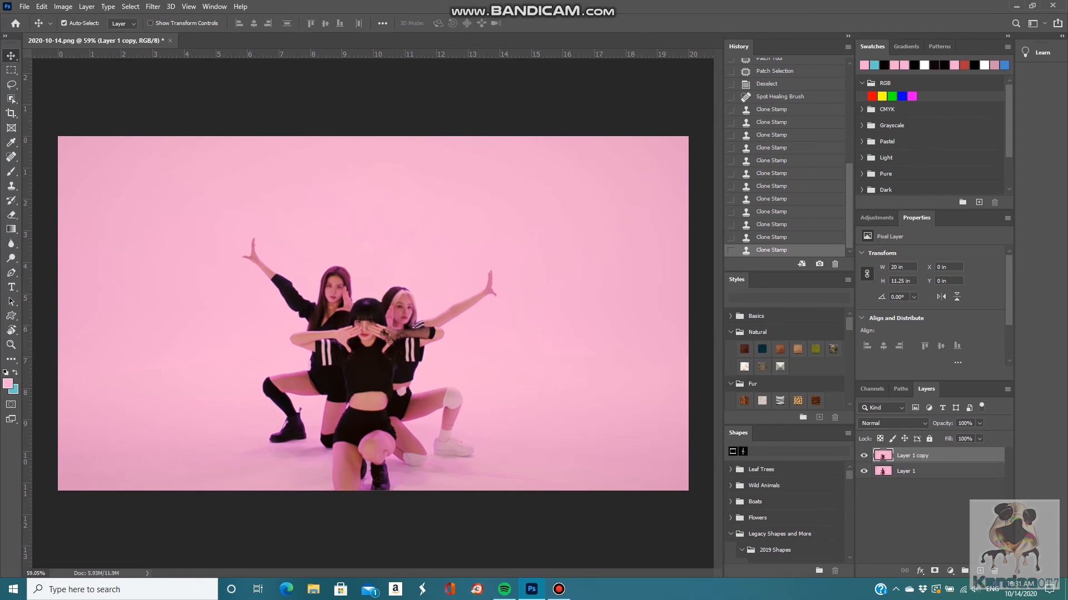
pyautogui.click(24, 6)
pyautogui.click(41, 7)
pyautogui.click(23, 6)
pyautogui.moveTo(86, 168)
pyautogui.click(183, 177)
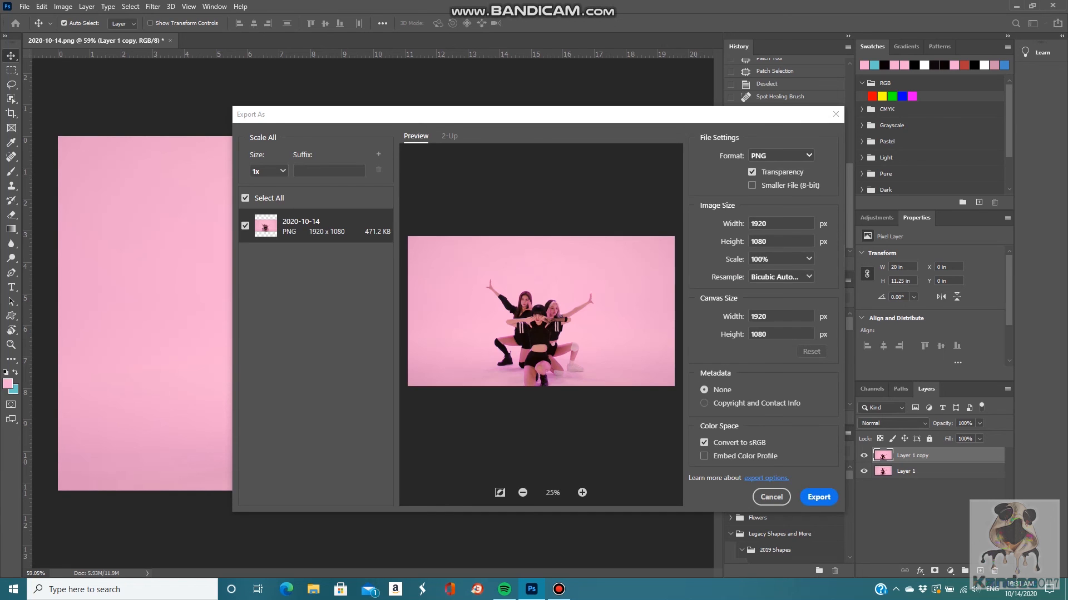
pyautogui.click(781, 155)
pyautogui.click(759, 173)
pyautogui.click(819, 497)
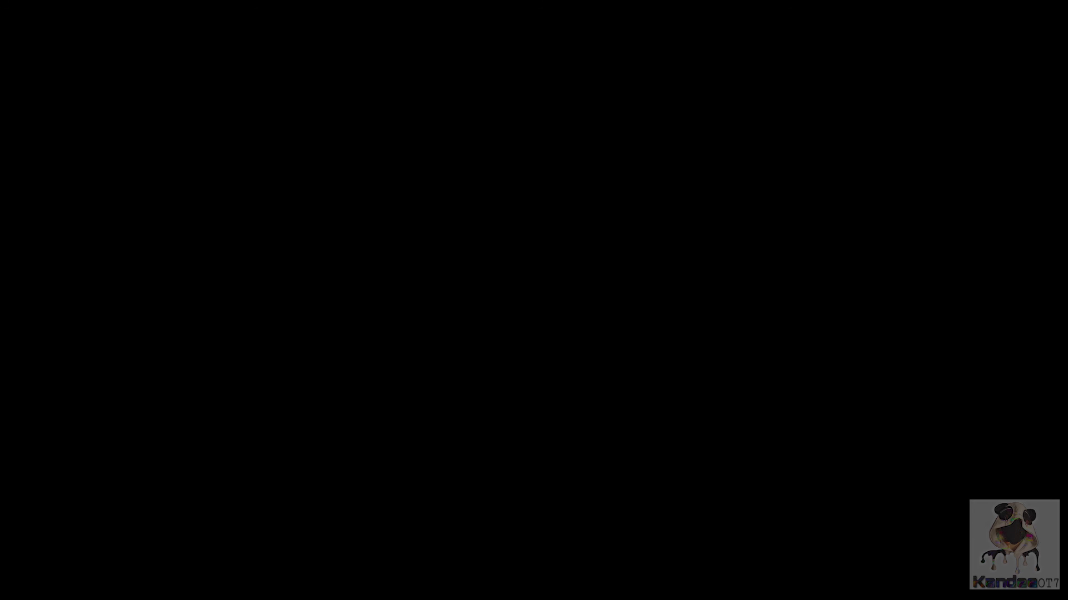